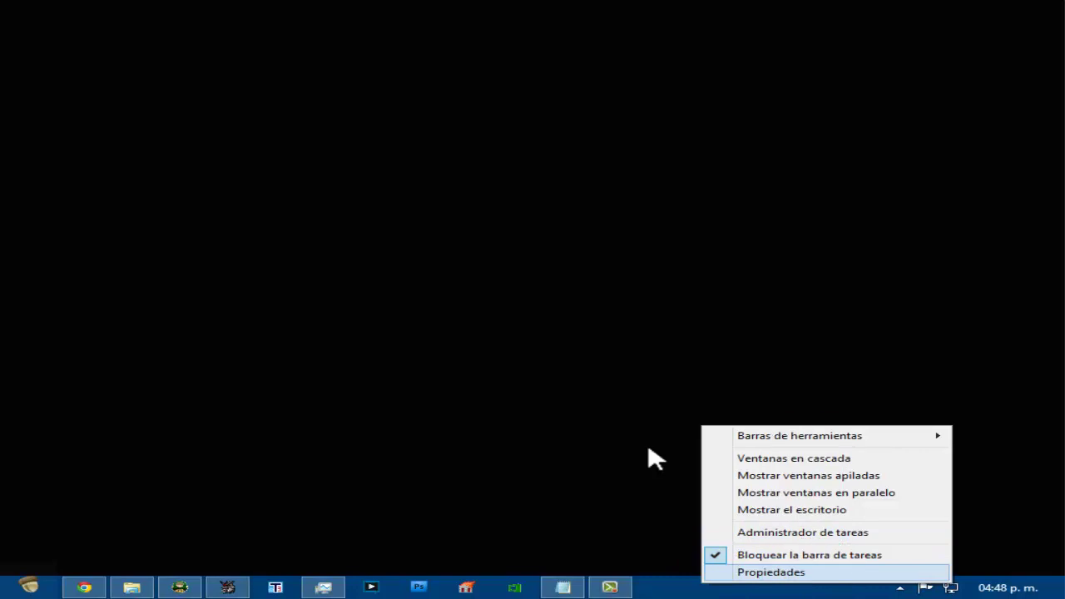
Step: Open the Run dialog and dismiss it without launching anything
click(694, 587)
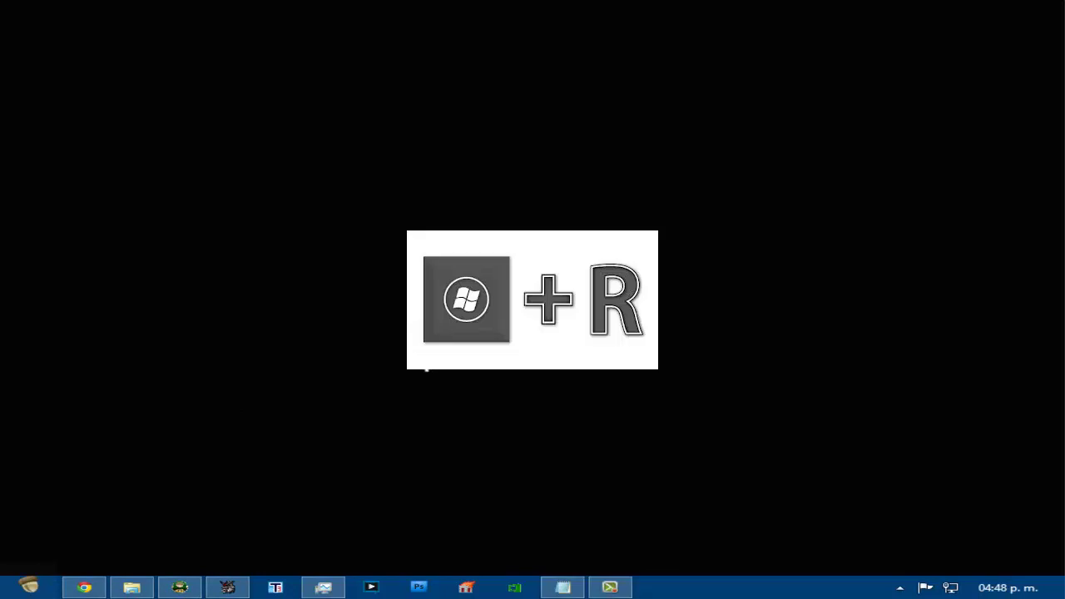
key(super+r)
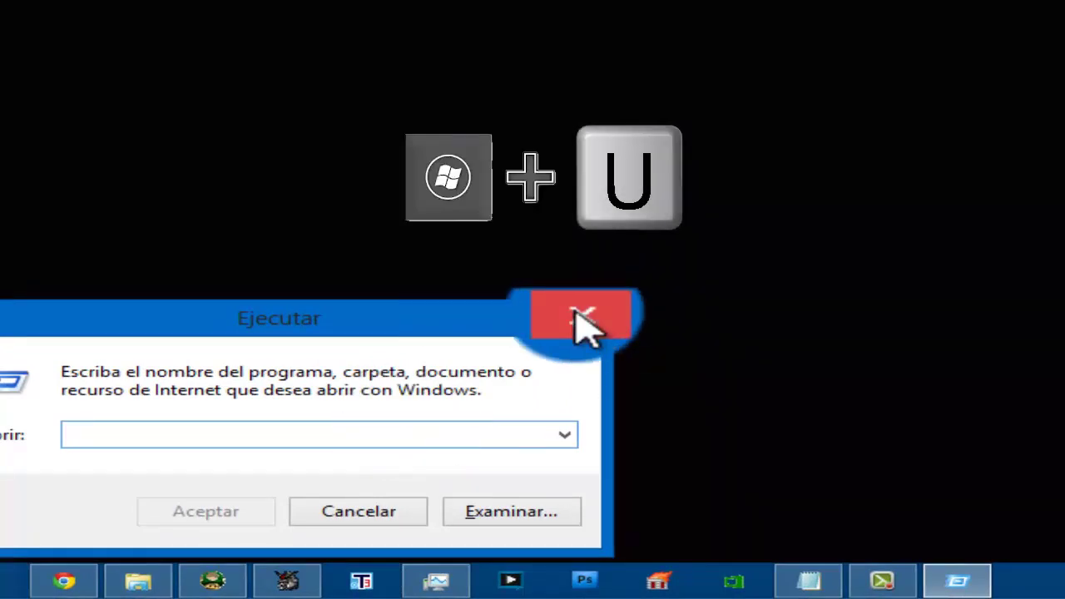
click(577, 317)
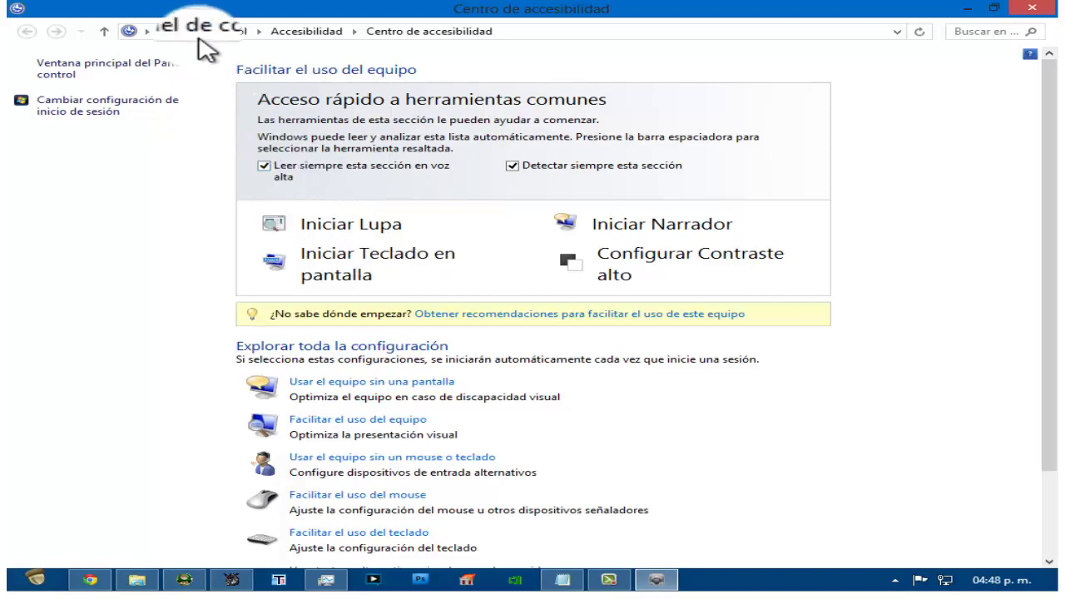
Step: Go from the Centro de accesibilidad to the main Control Panel and display all its items as Iconos grandes
click(239, 37)
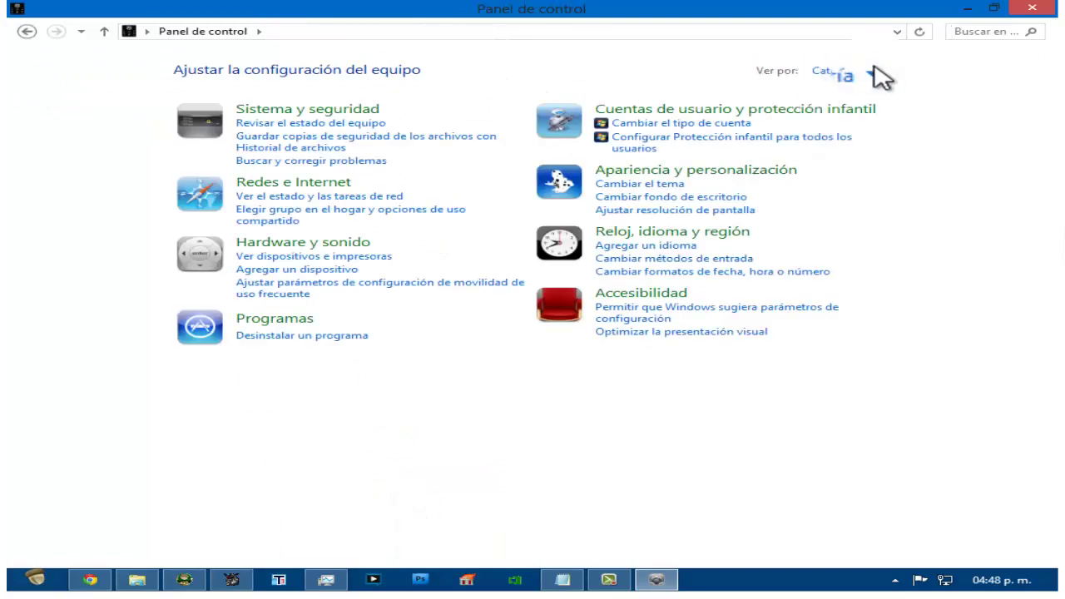
click(882, 77)
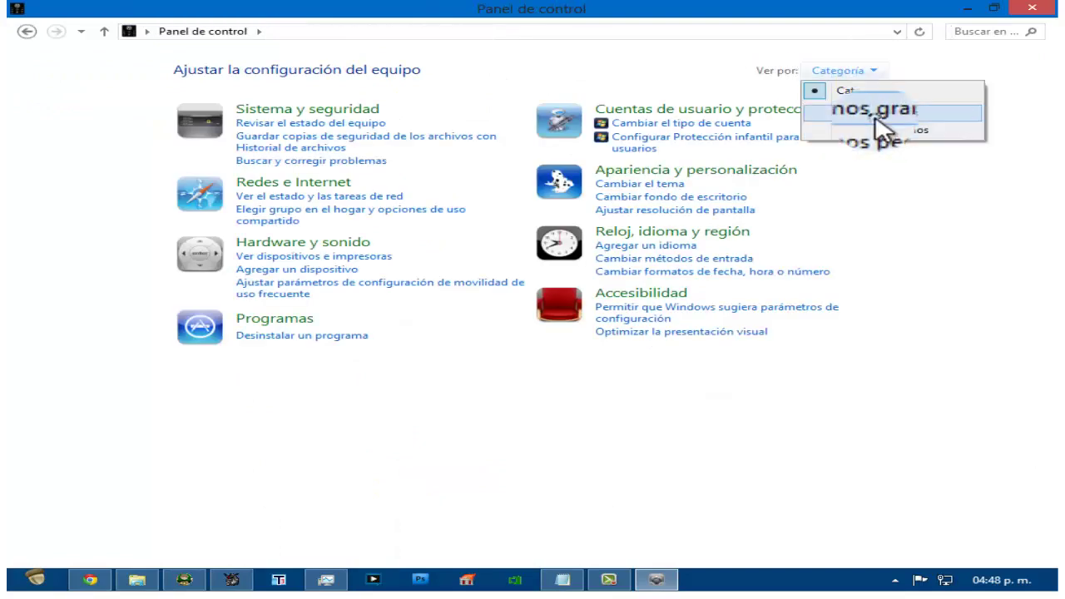
click(878, 131)
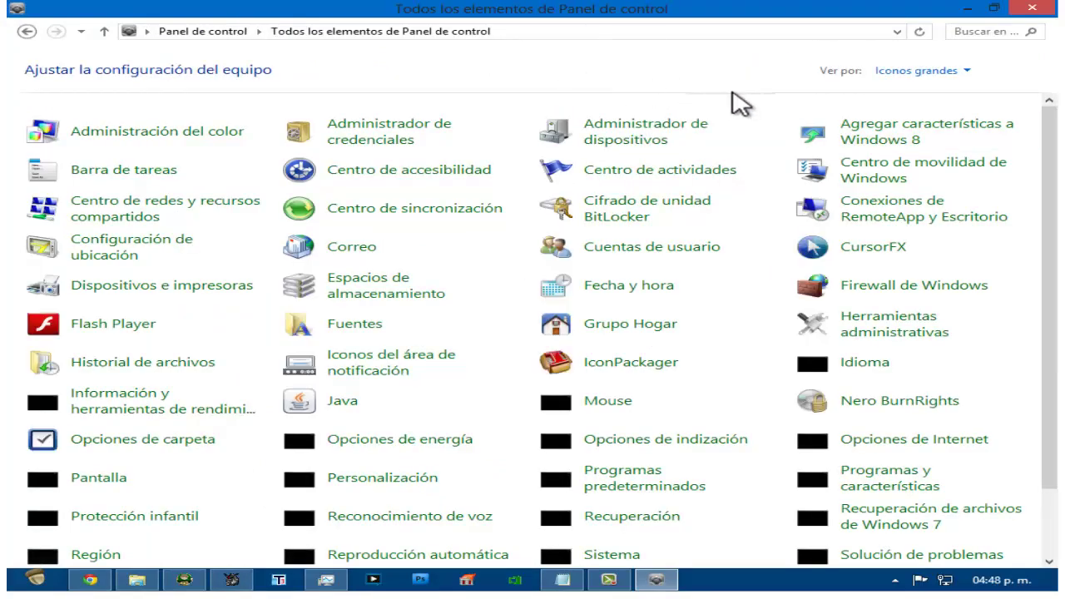
Step: Open the Restaurar sistema wizard from the Recuperación tools and cancel it on its first page
drag(1048, 179, 1051, 259)
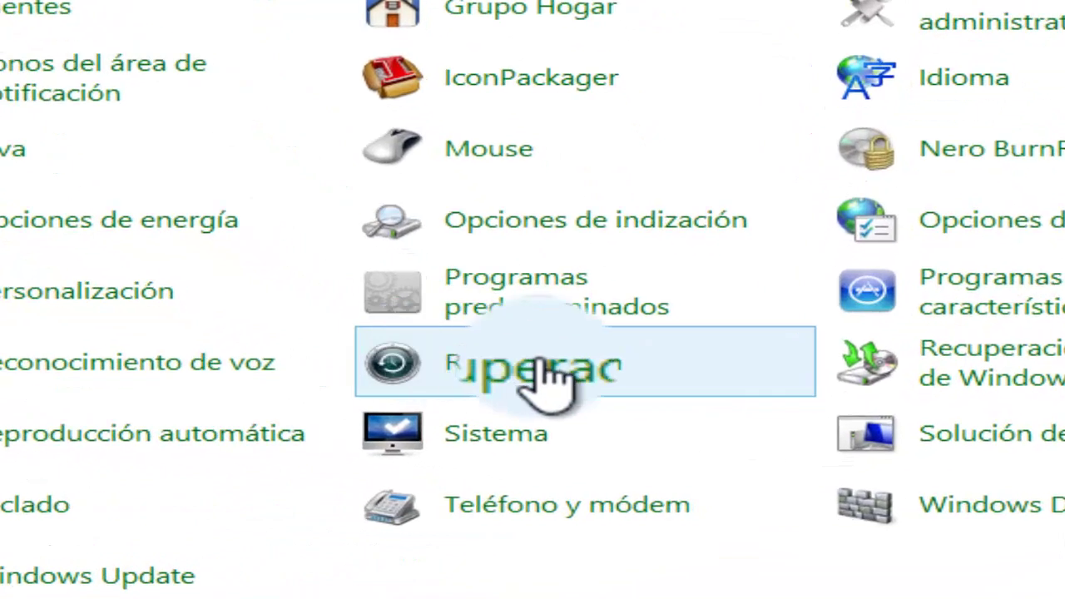
click(528, 373)
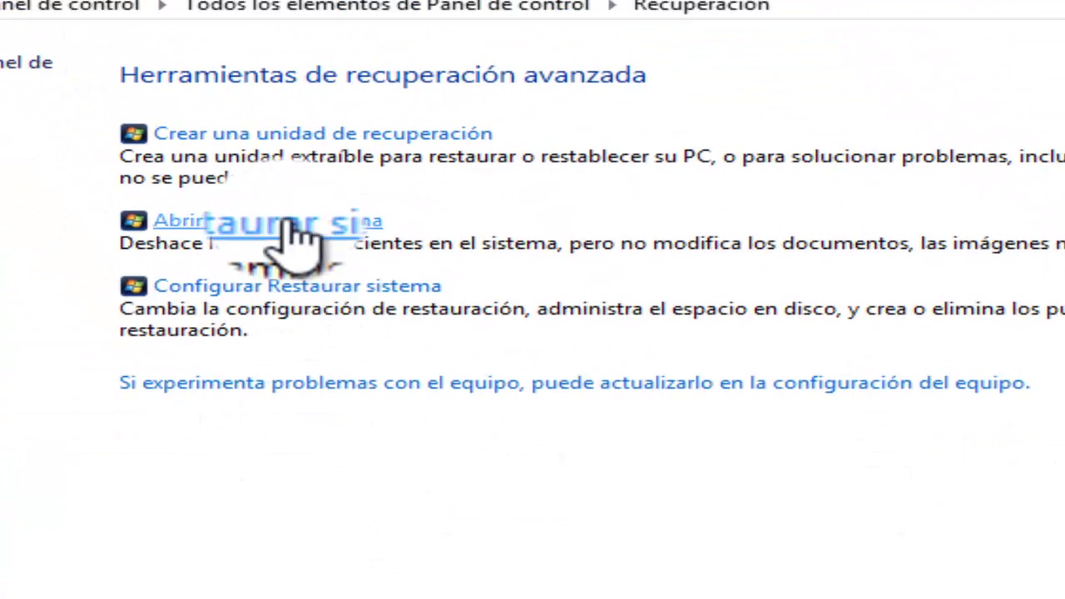
click(253, 220)
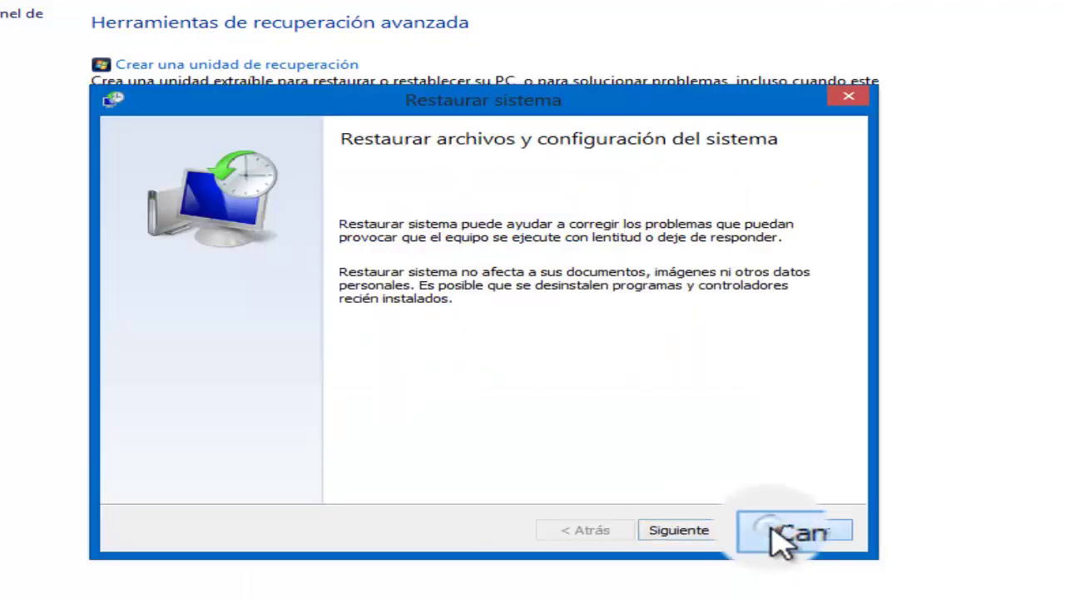
click(773, 531)
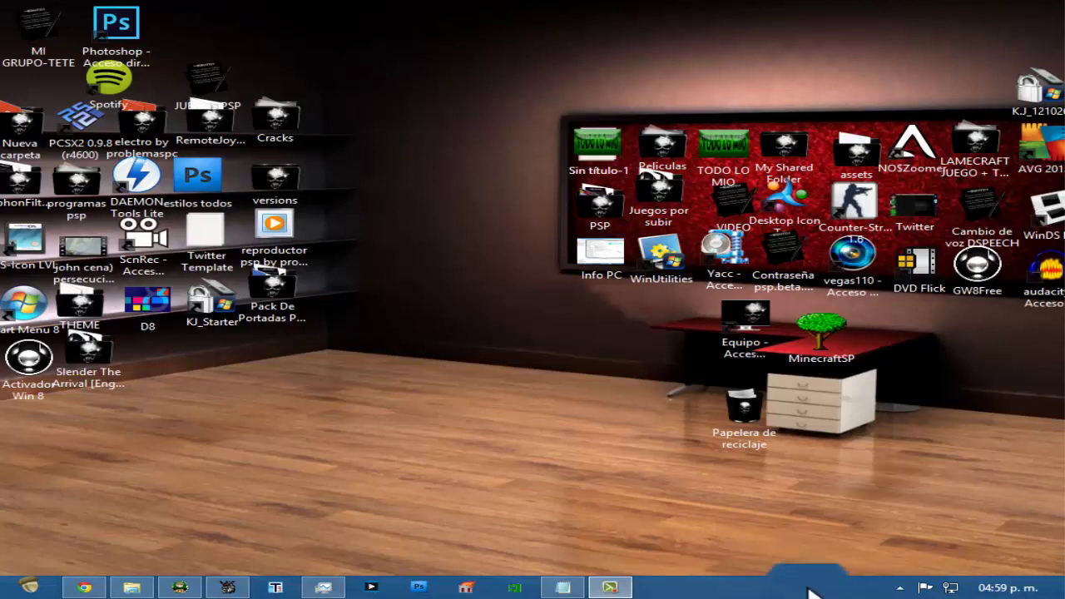
Step: Open the Task Manager from the taskbar and close it again
right_click(860, 584)
click(871, 539)
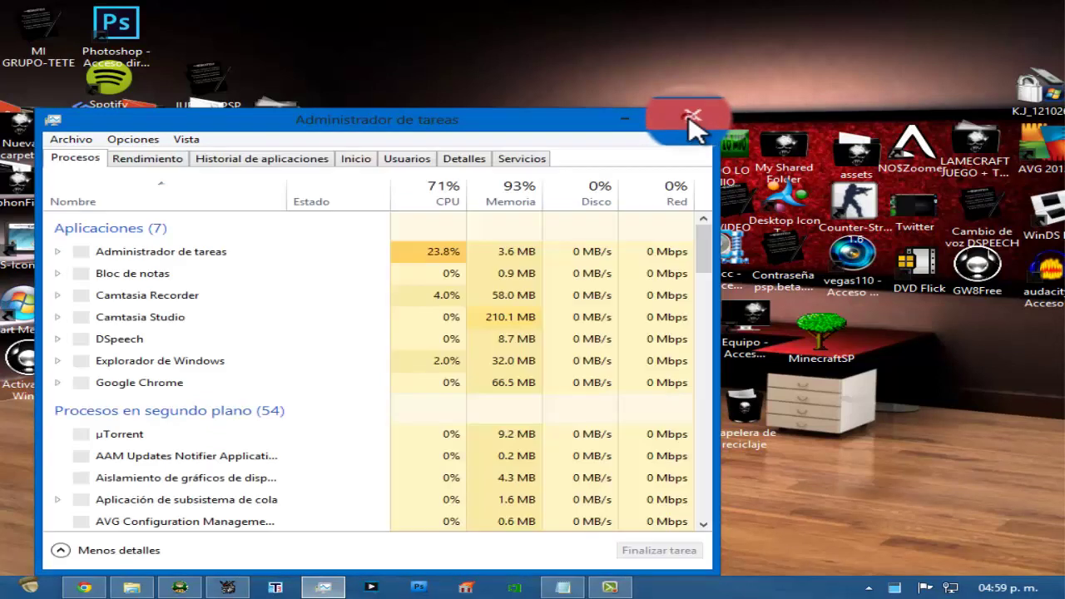
click(691, 117)
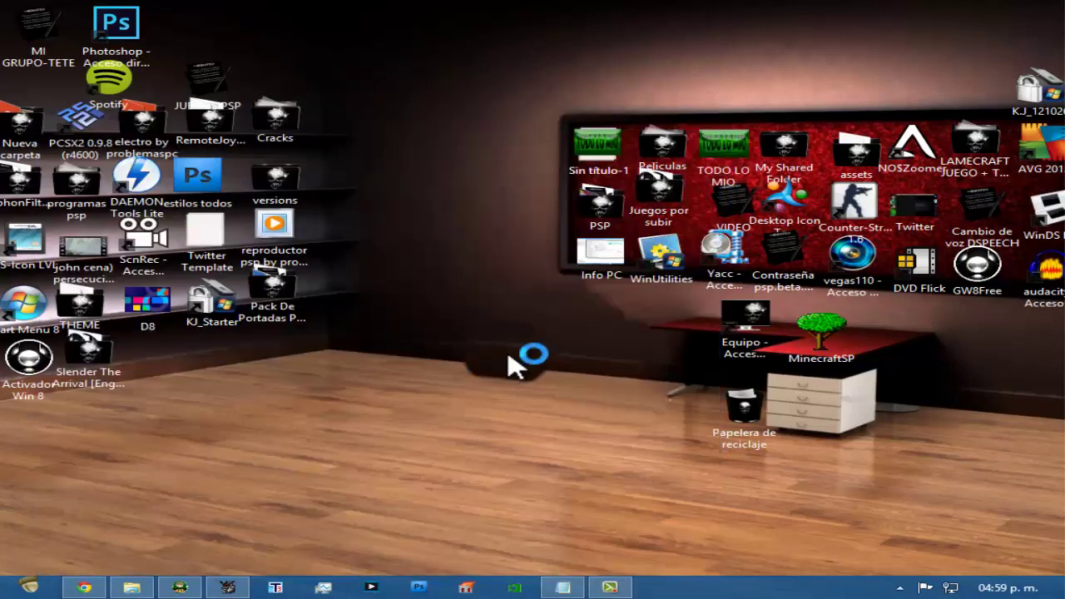
Step: Reopen the Task Manager, enter explorer.exe as a new task, and close both windows without running it
key(alt+F4)
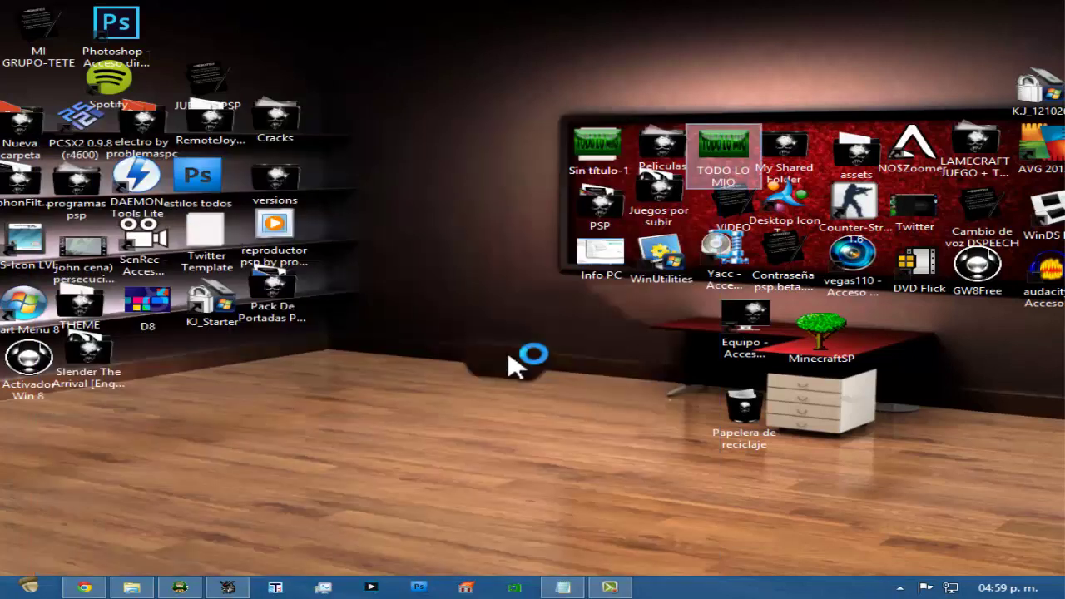
key(ctrl+shift+Escape)
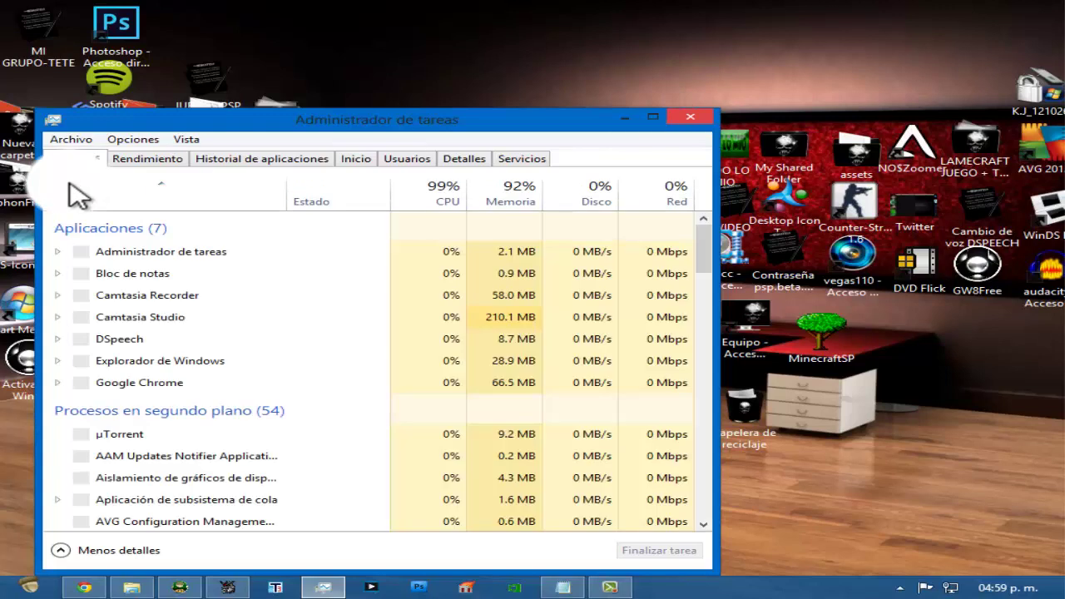
click(65, 139)
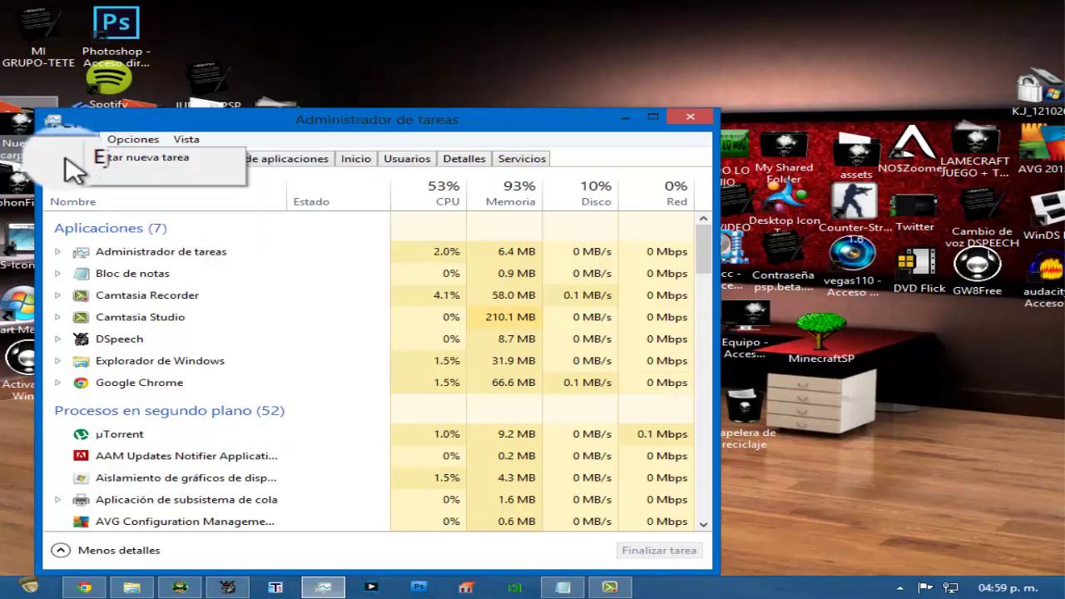
click(68, 158)
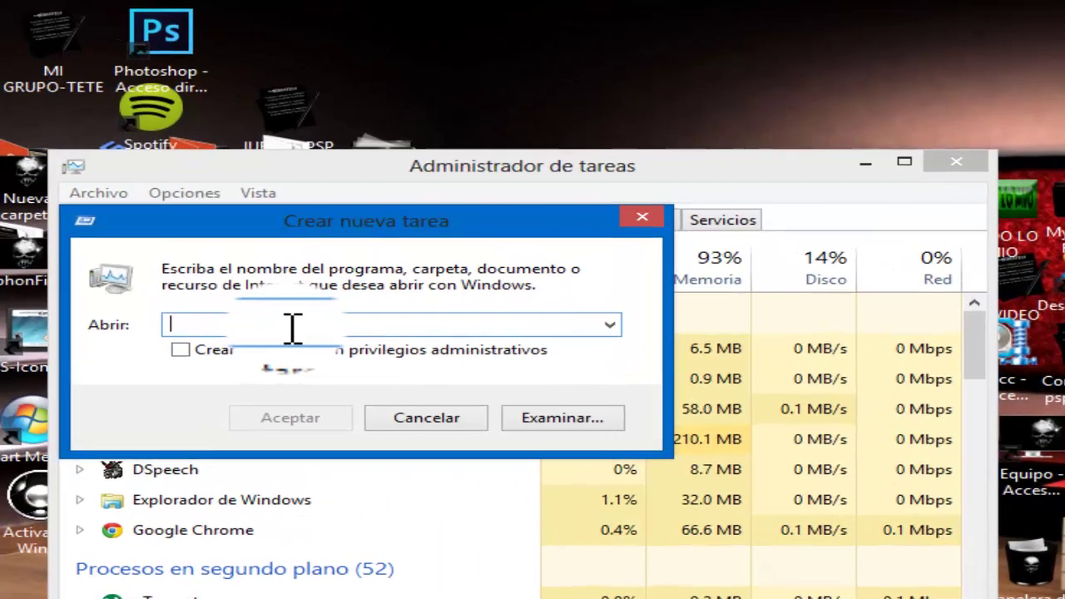
text(explo)
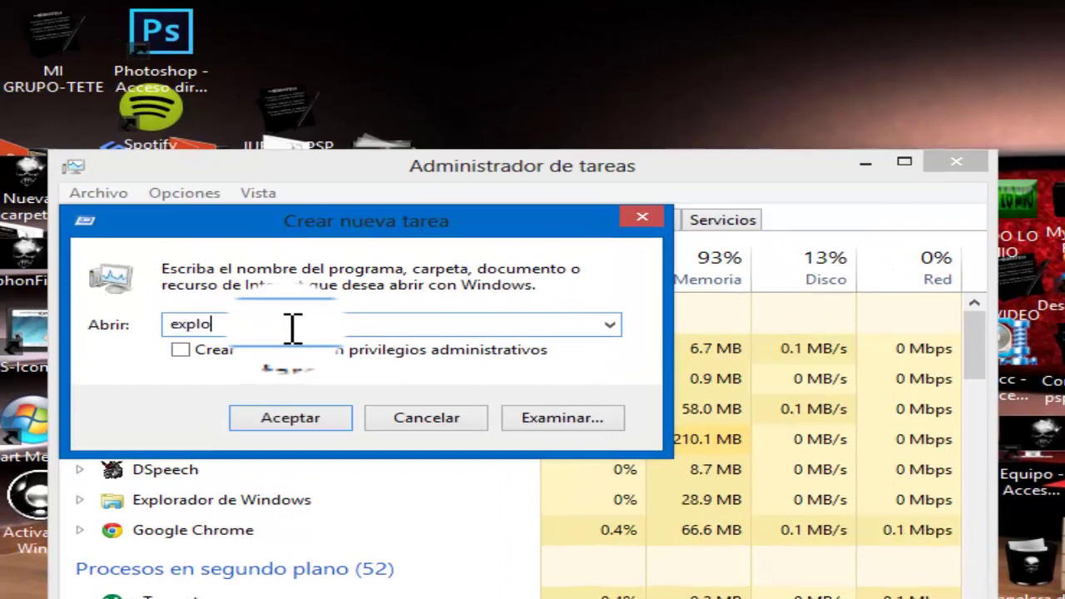
text(rer.exe)
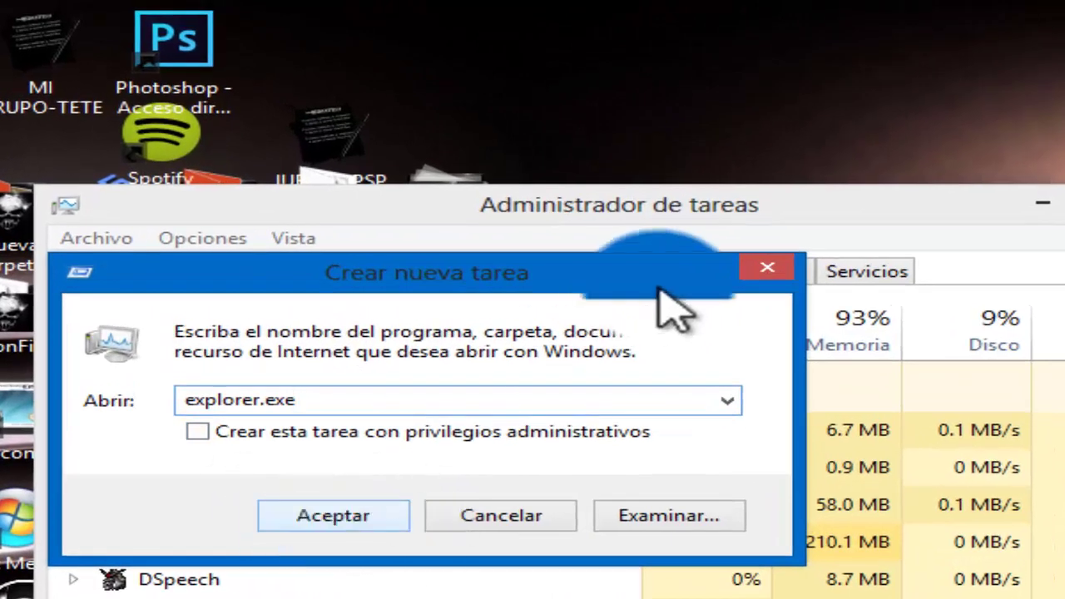
click(757, 268)
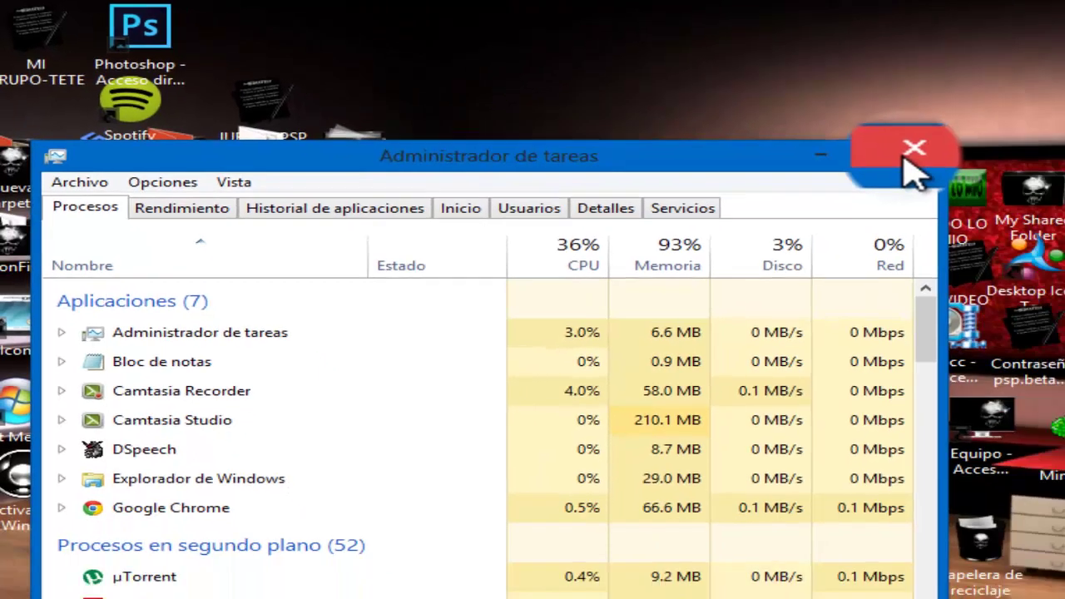
click(915, 150)
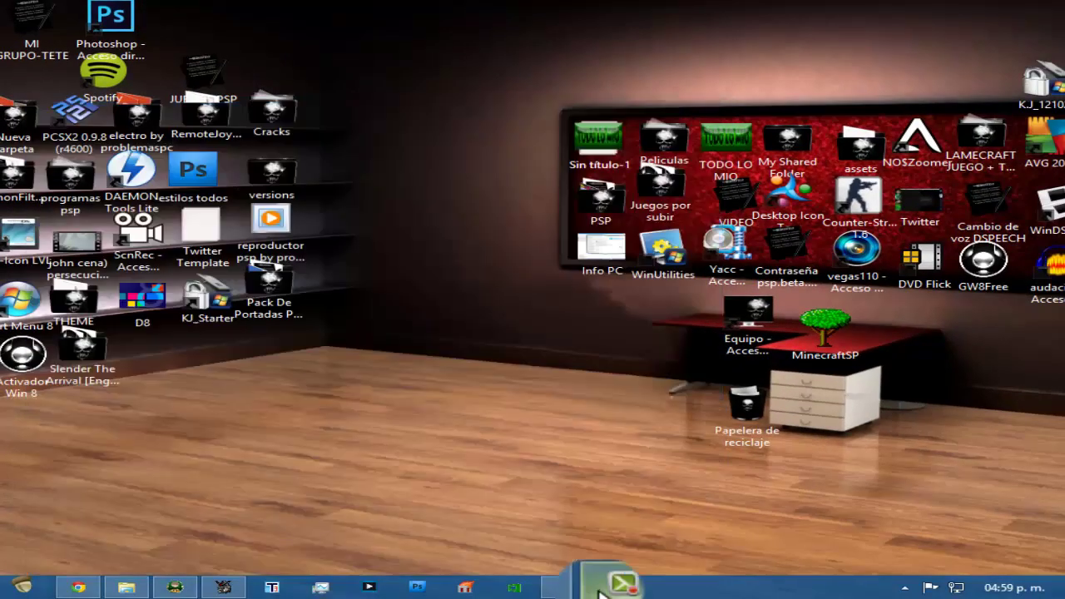
click(604, 589)
click(963, 510)
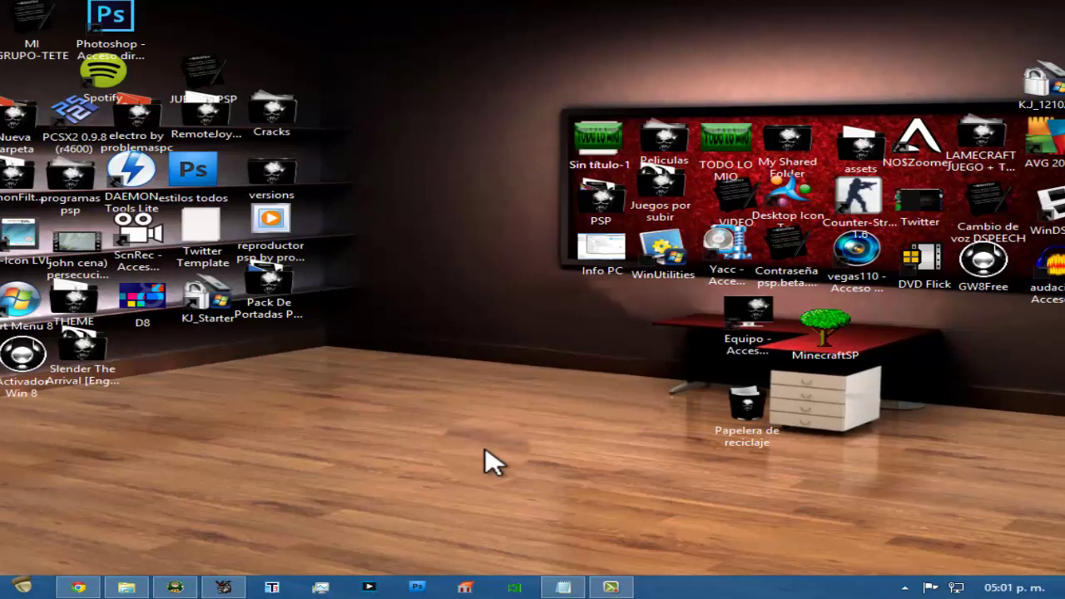
Step: Go from the Centro de accesibilidad to the Control Panel and open the review of the computer's status
double_click(653, 267)
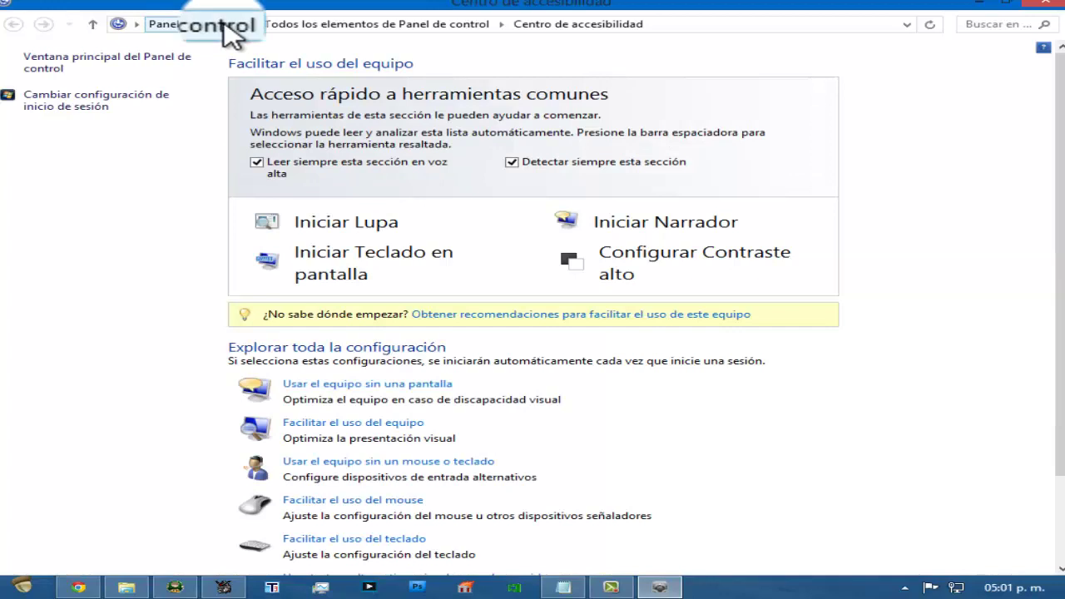
click(223, 24)
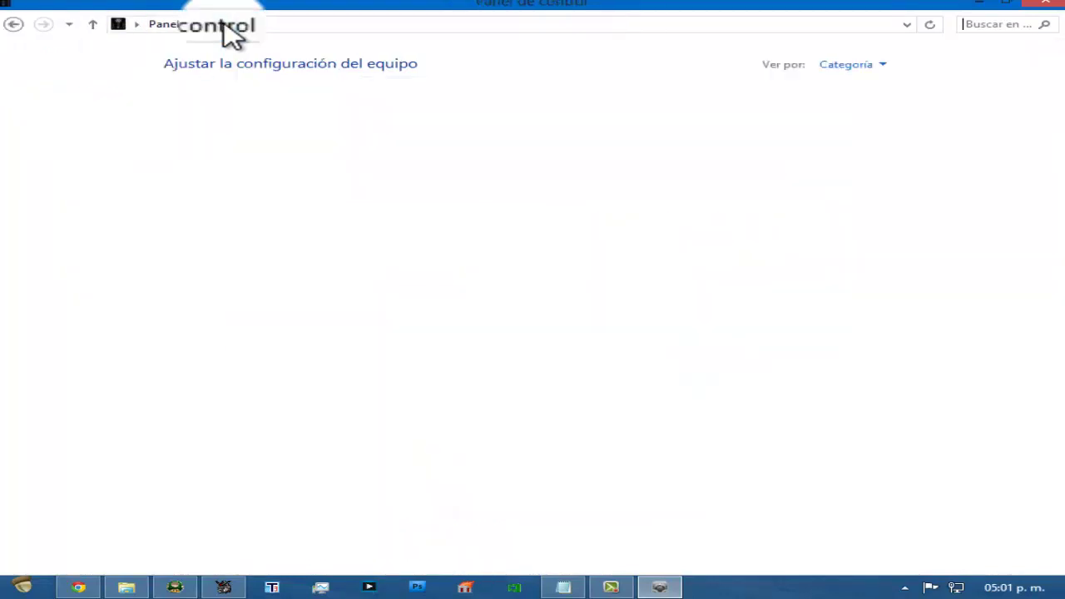
click(323, 118)
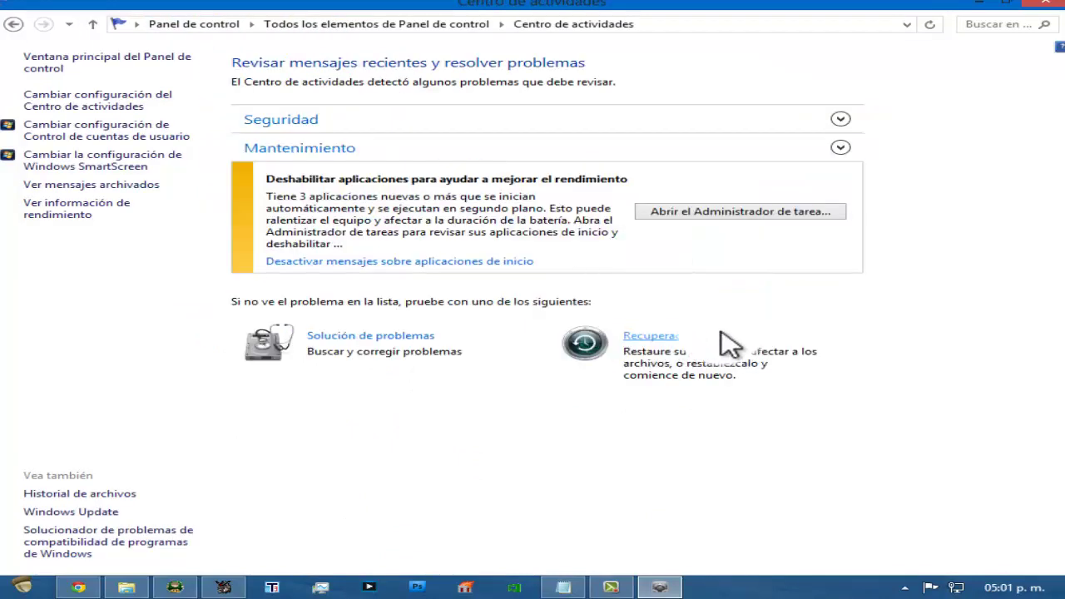
Step: Return to the Control Panel, check the view options, open the list of programs to uninstall, and close the window
click(198, 25)
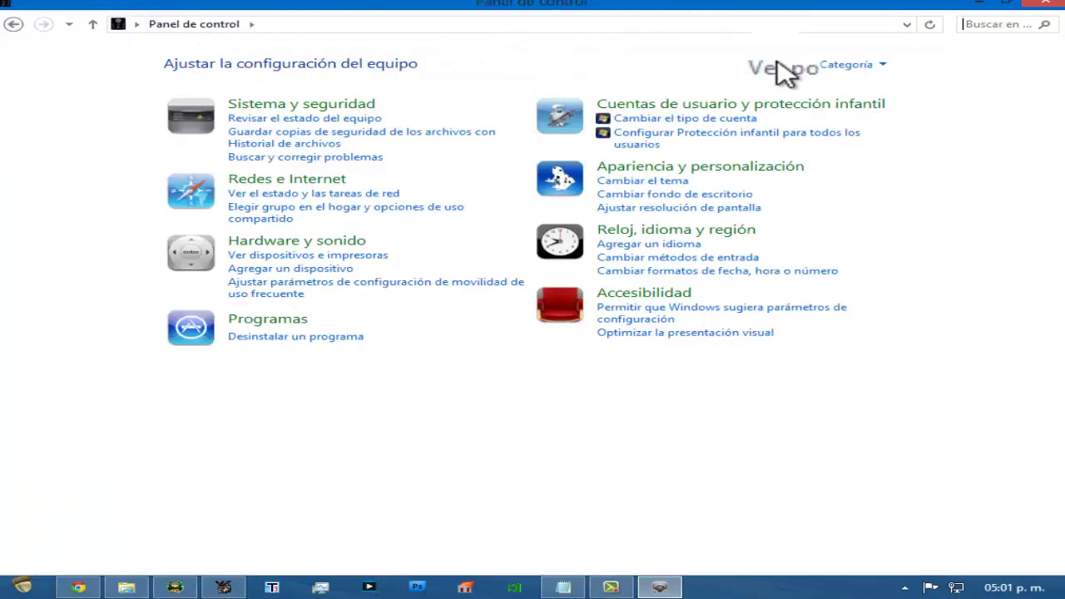
click(847, 67)
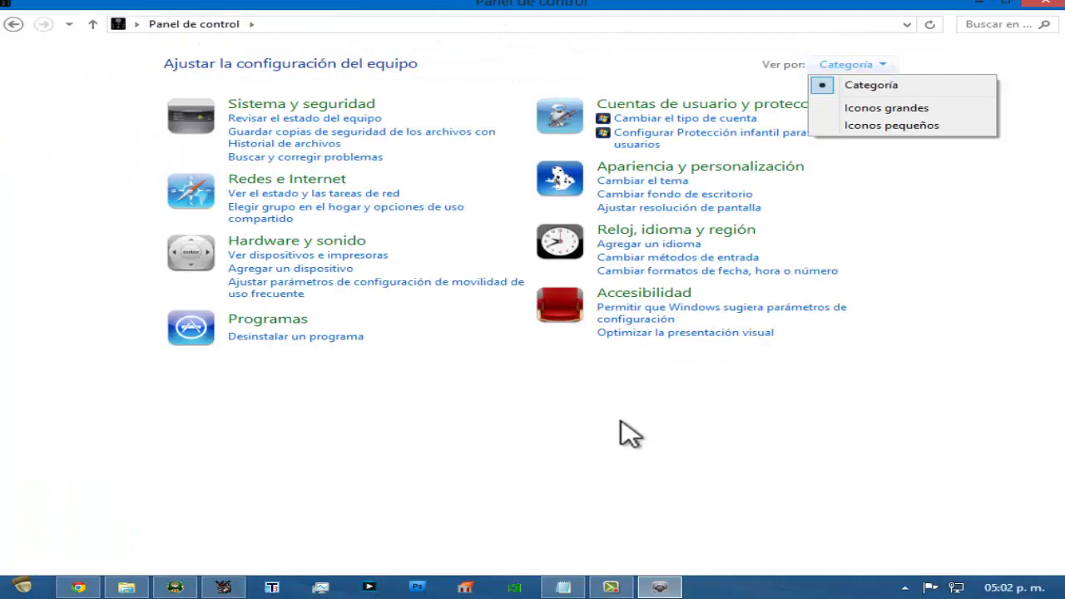
click(295, 336)
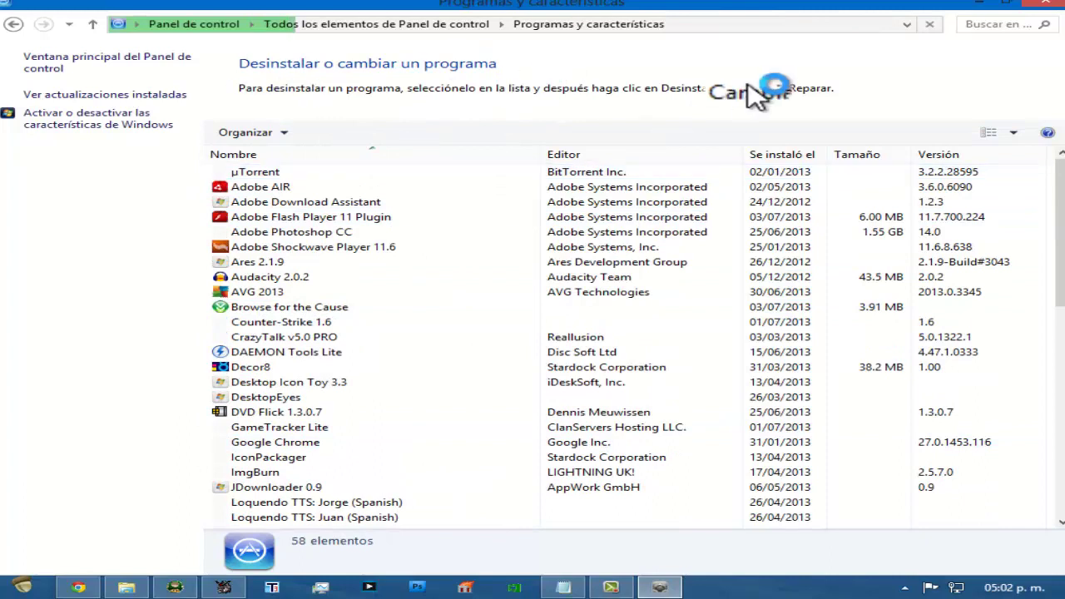
click(1044, 9)
click(610, 587)
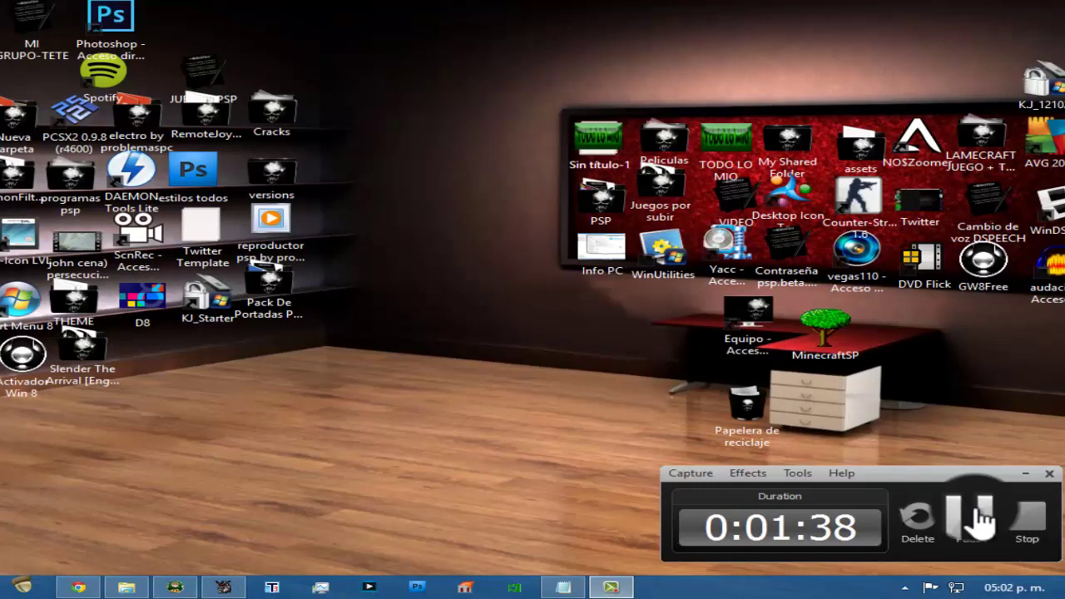
click(1027, 522)
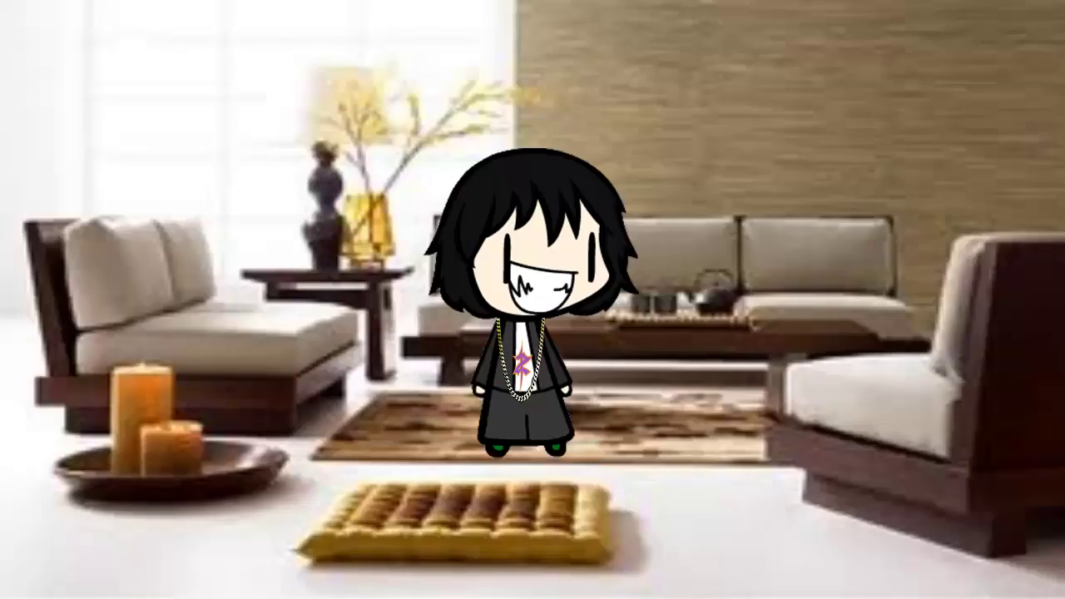